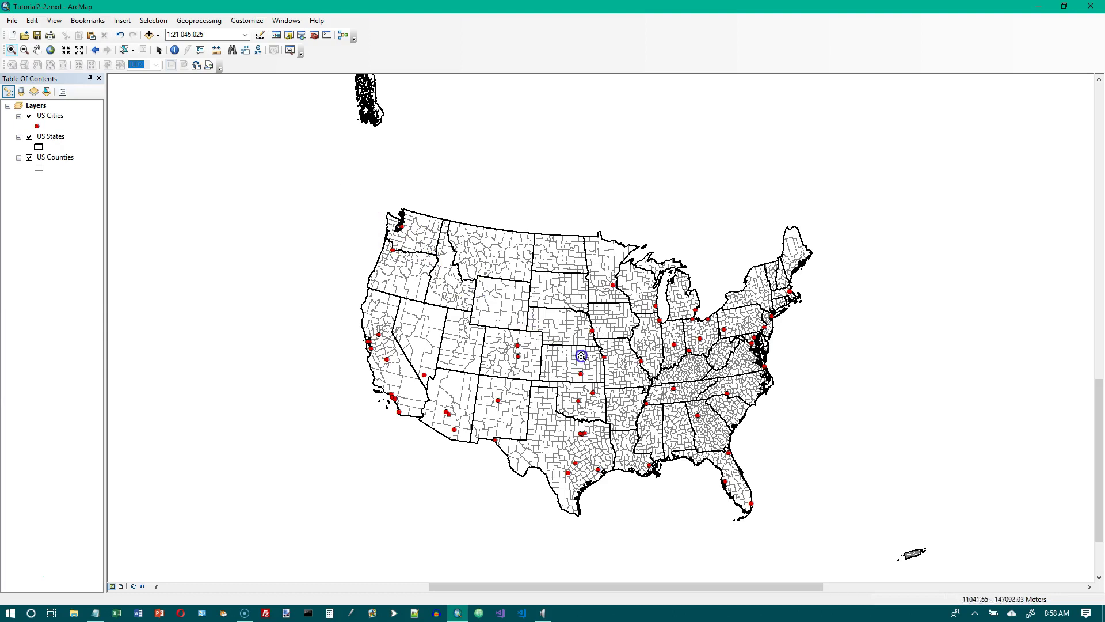
Zoom in on the lower 48 states to about 1:14,490,799
left_click_drag(752, 469, 840, 532)
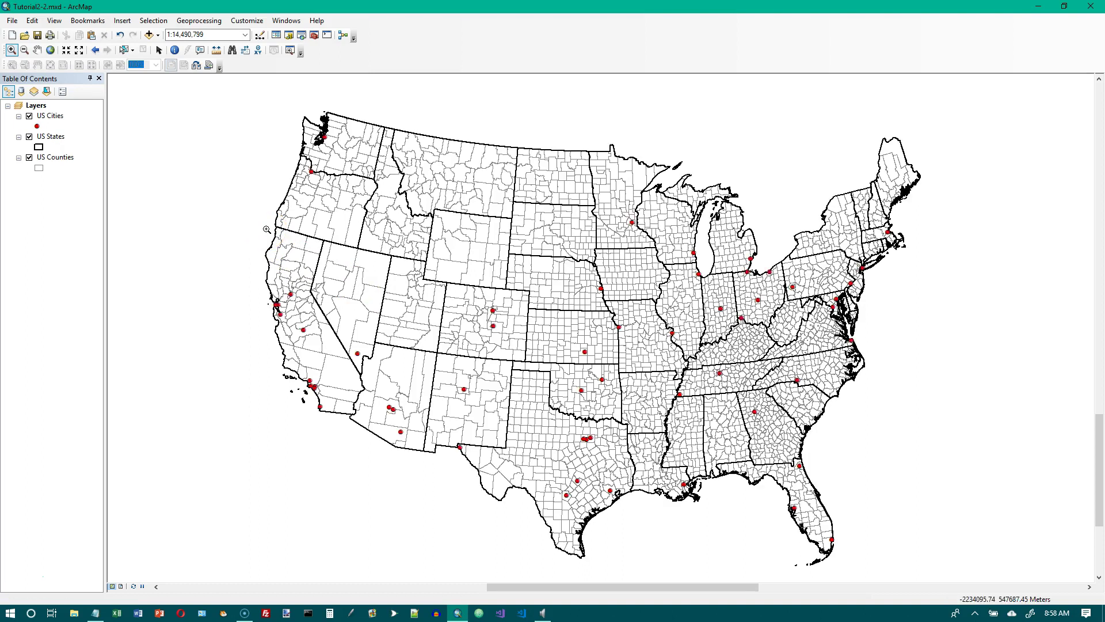
Save the map as Tutorial2-2.mxd into the GIS folder with Save As
left_click(12, 22)
left_click(34, 73)
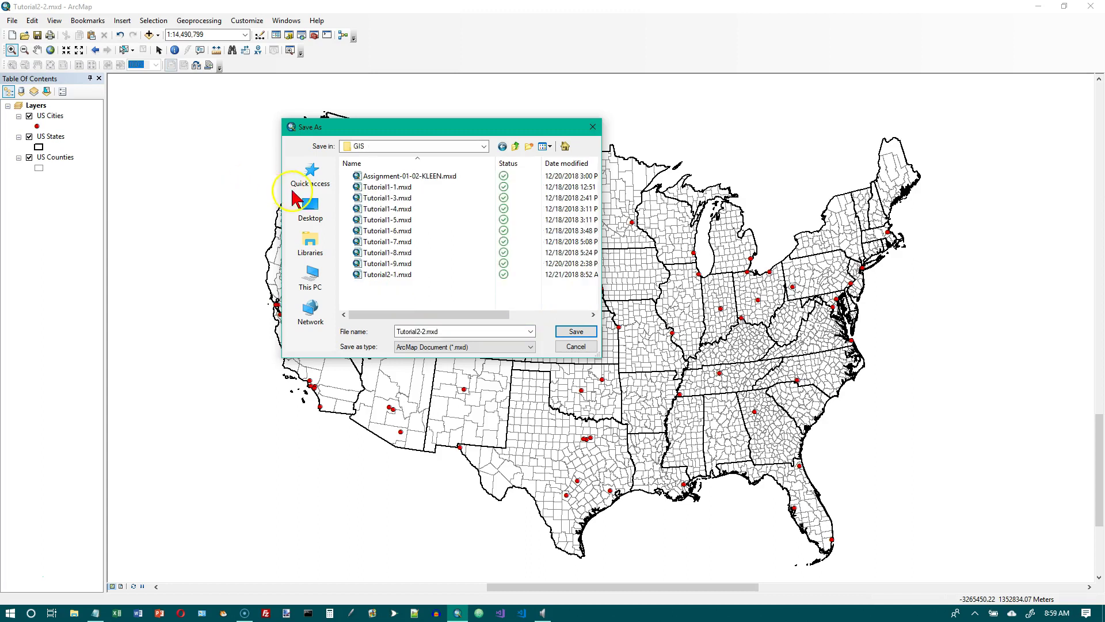
left_click(448, 190)
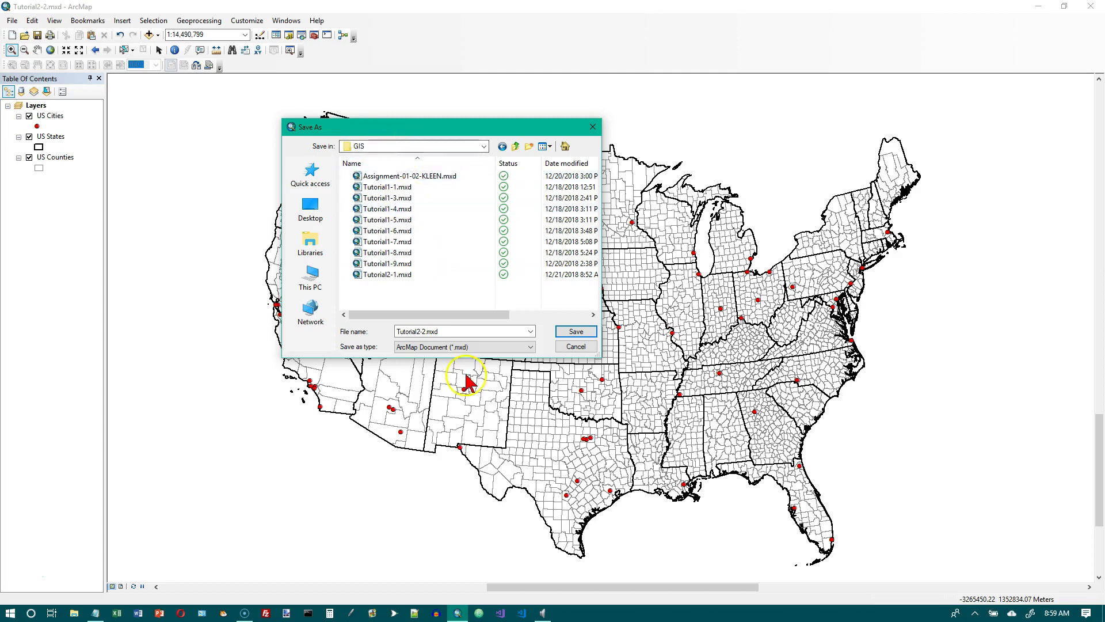
left_click(506, 332)
left_click(577, 333)
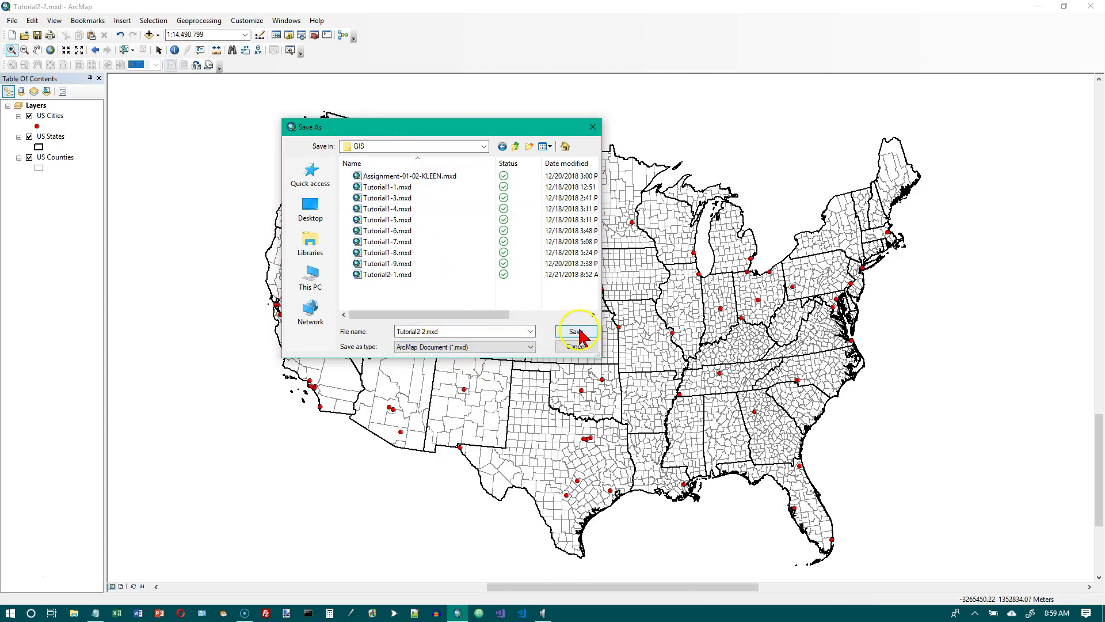
left_click(575, 332)
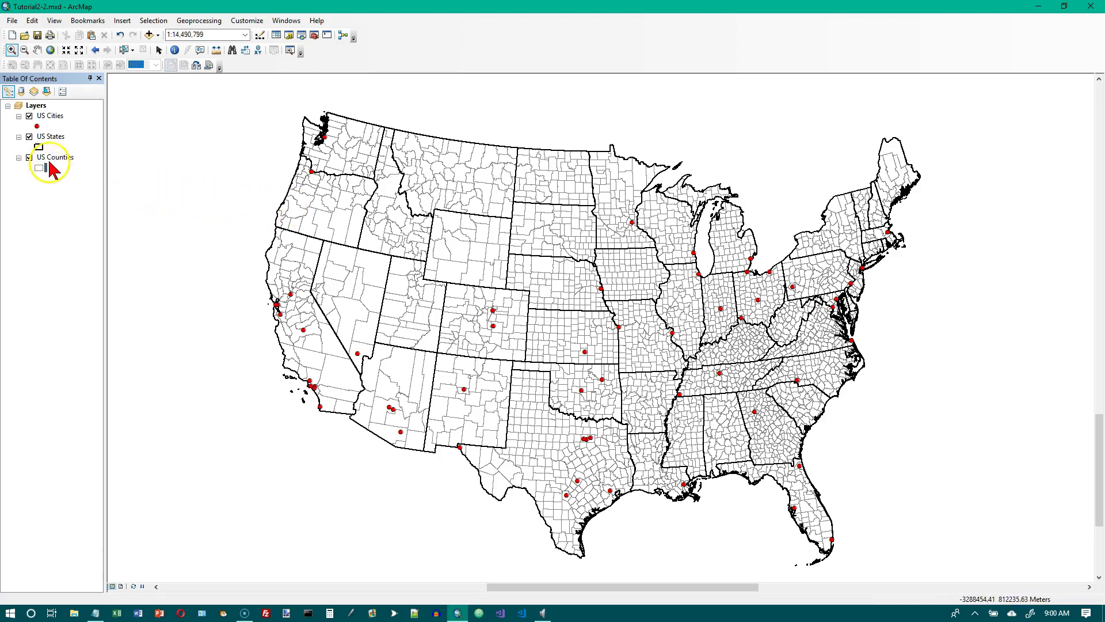
Open the US Counties layer's Properties at the Symbology tab
right_click(53, 158)
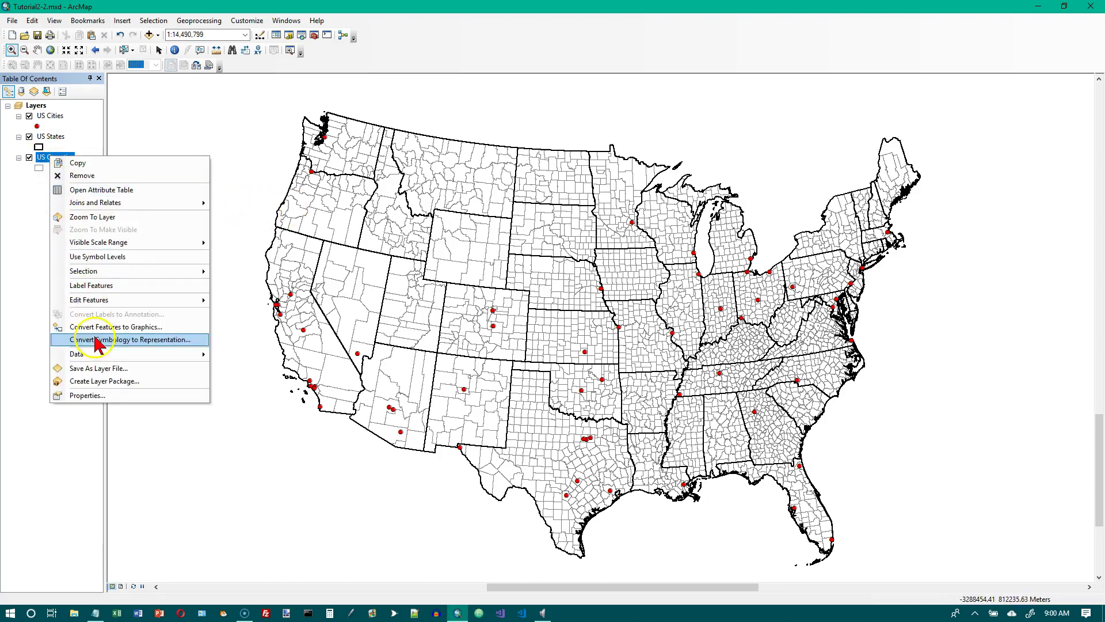
left_click(114, 396)
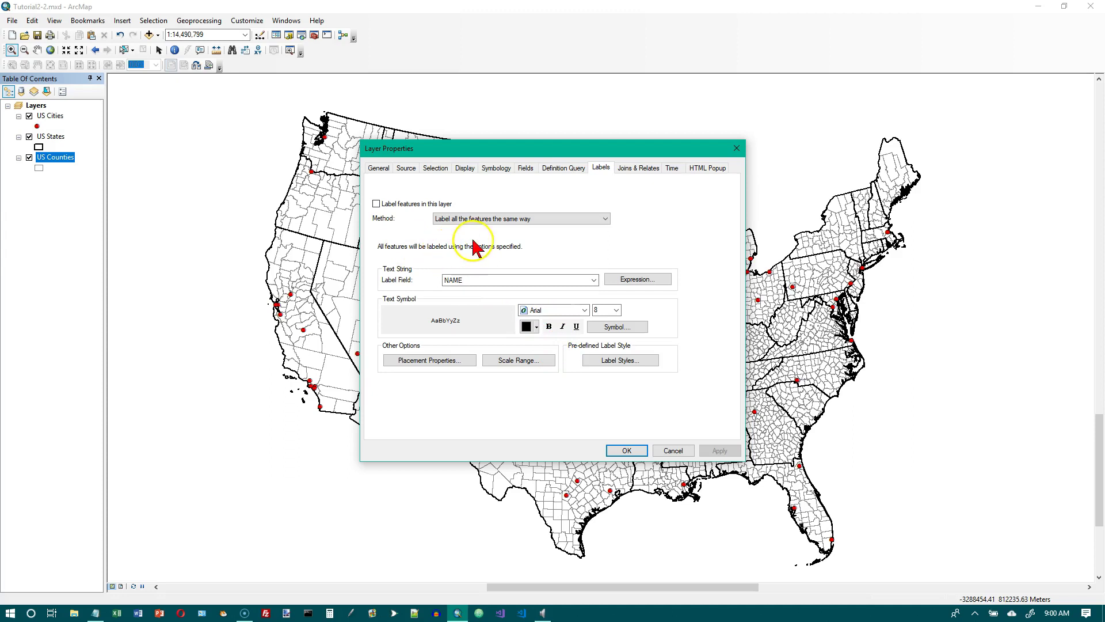
left_click(496, 168)
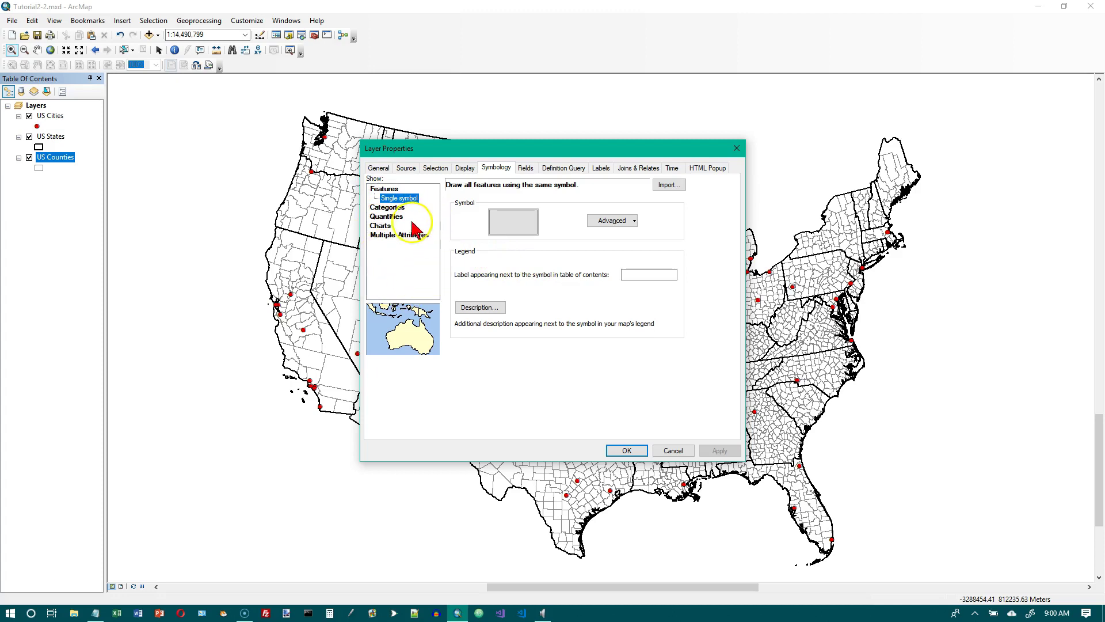
Switch US Counties to Quantities > Graduated colors with VACANT as the value field
left_click(394, 217)
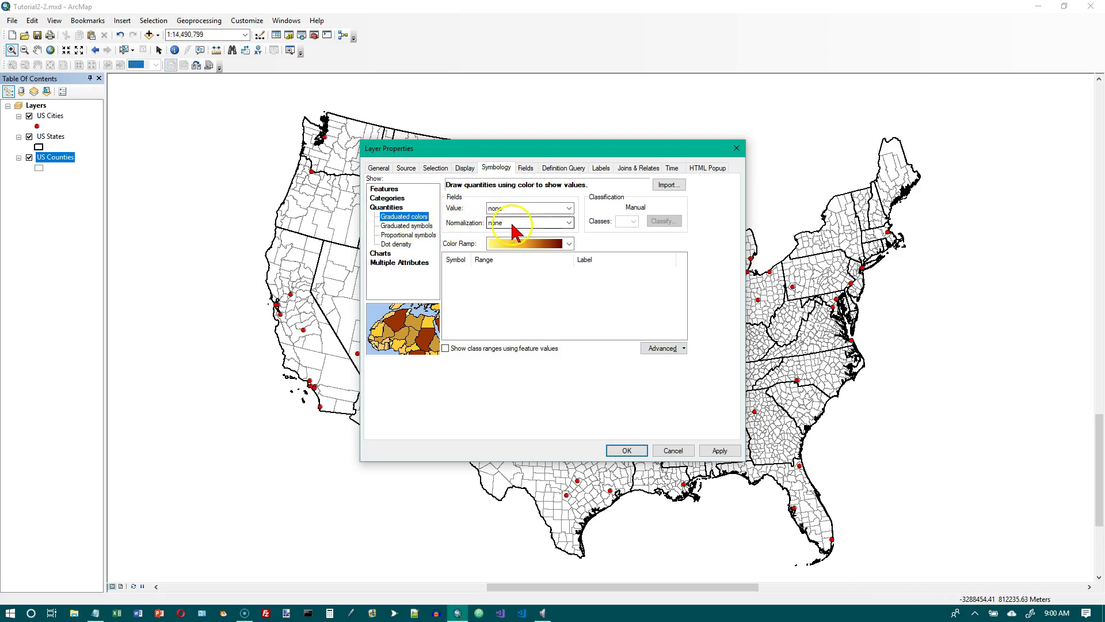
left_click(521, 209)
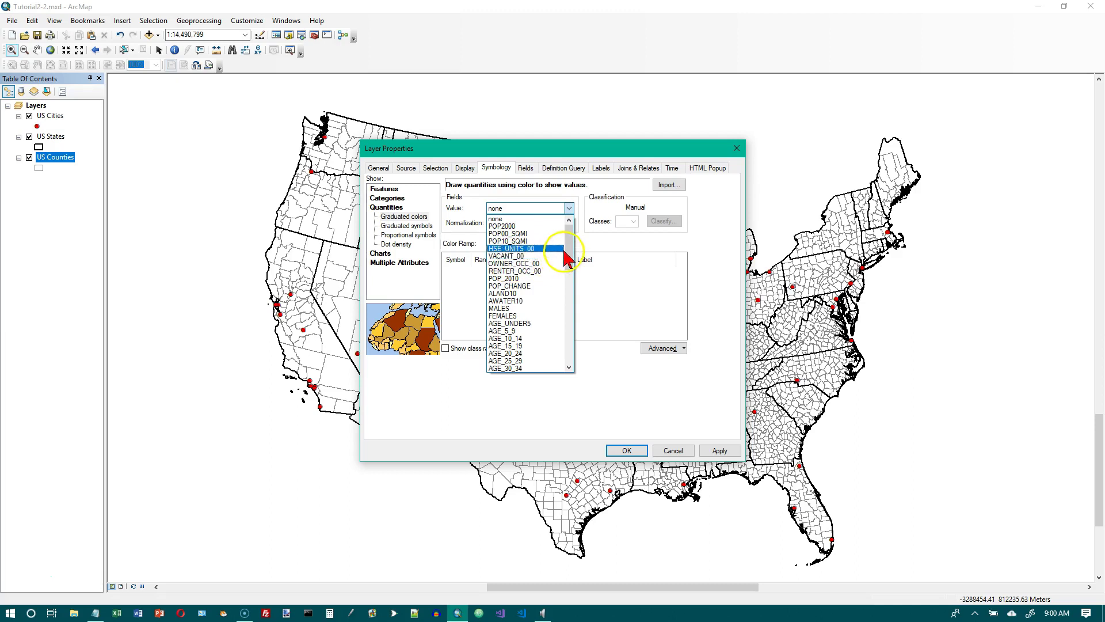
left_click_drag(566, 259, 565, 346)
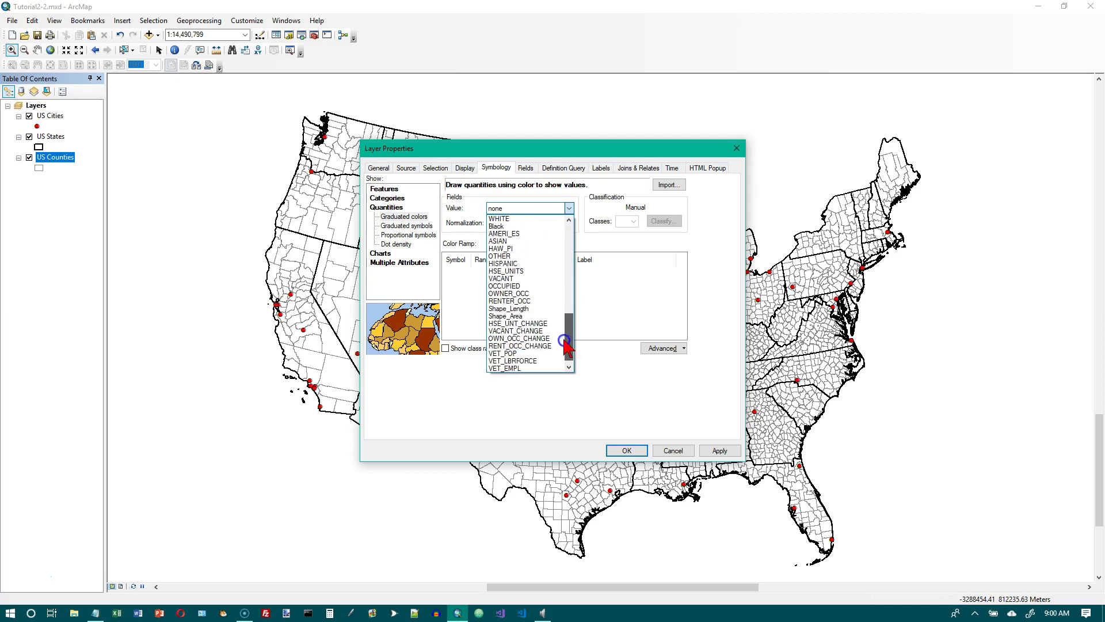
left_click(508, 279)
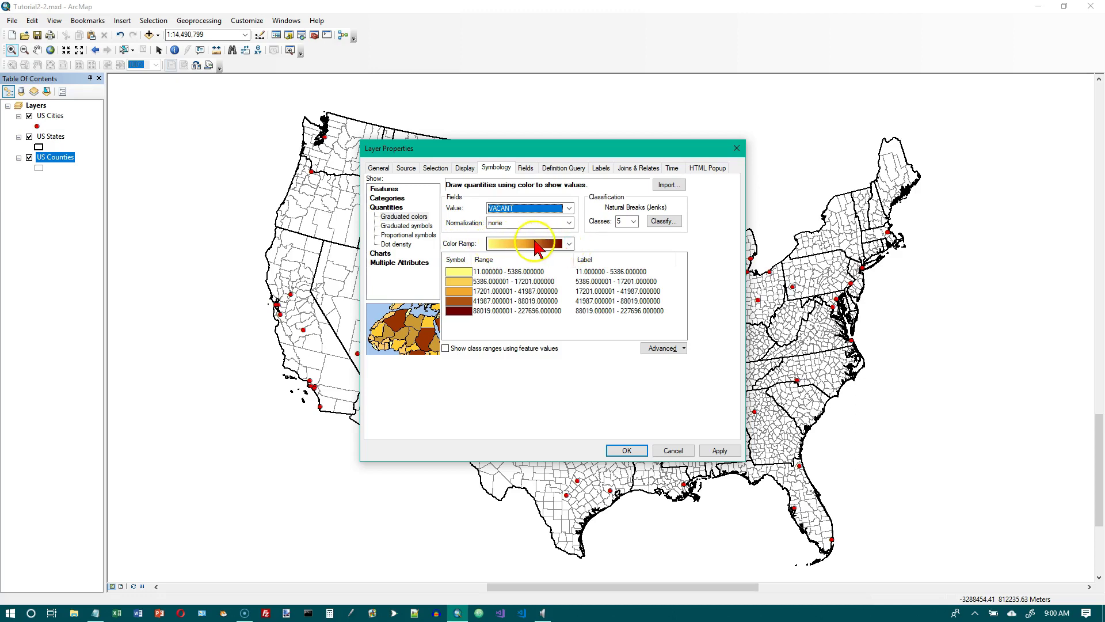
Replace the yellow-to-brown ramp with the white-to-black gray color ramp
left_click(569, 244)
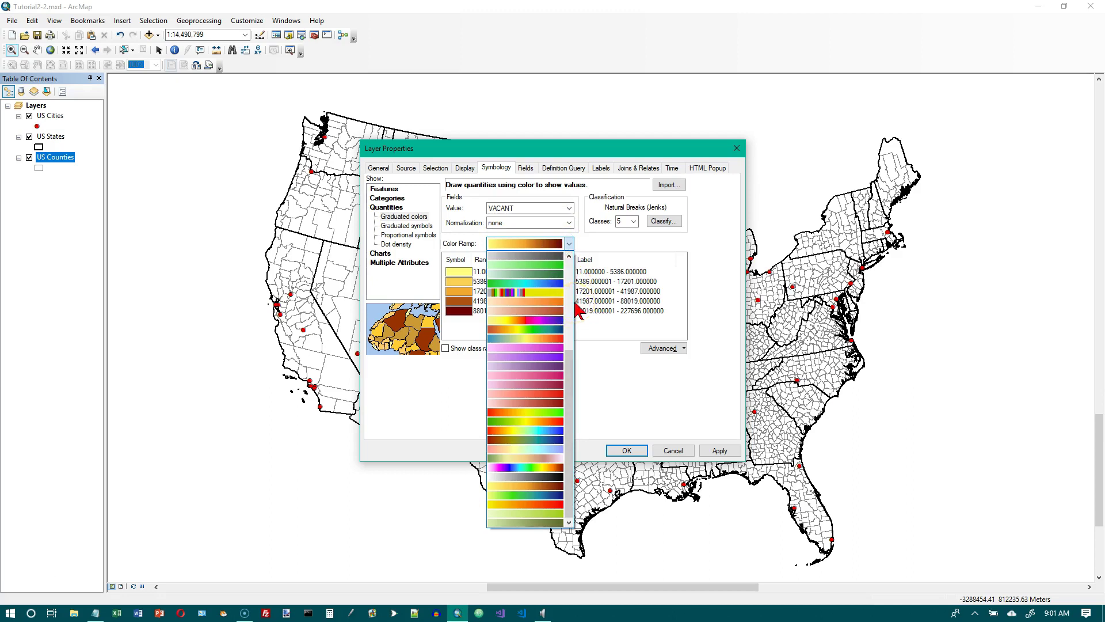
left_click_drag(568, 388, 572, 293)
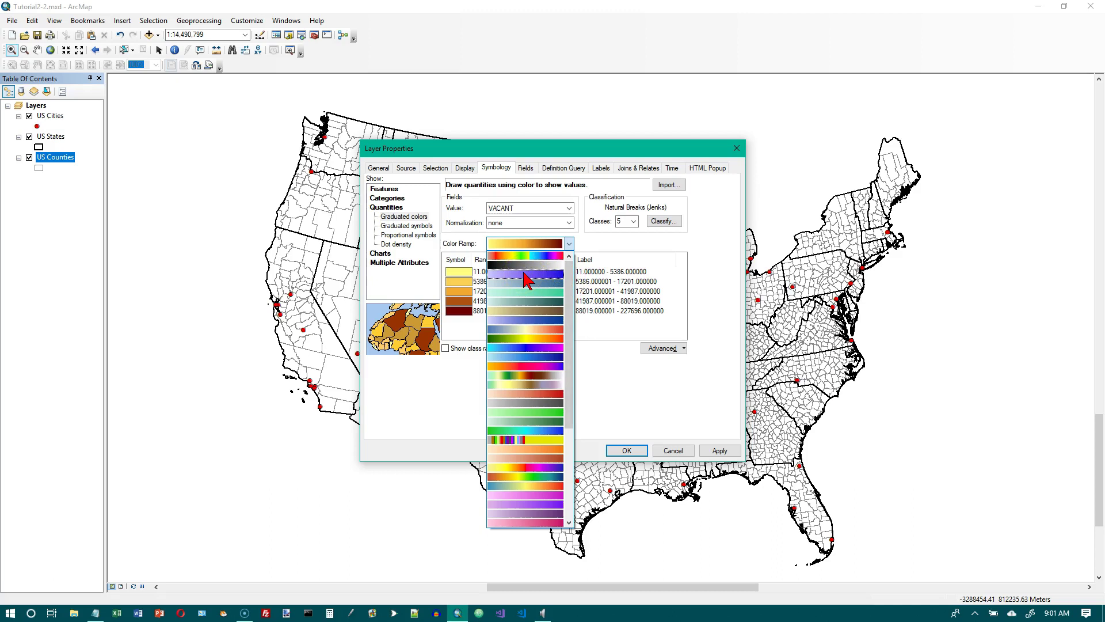
left_click(570, 288)
left_click_drag(570, 288, 570, 408)
left_click(530, 477)
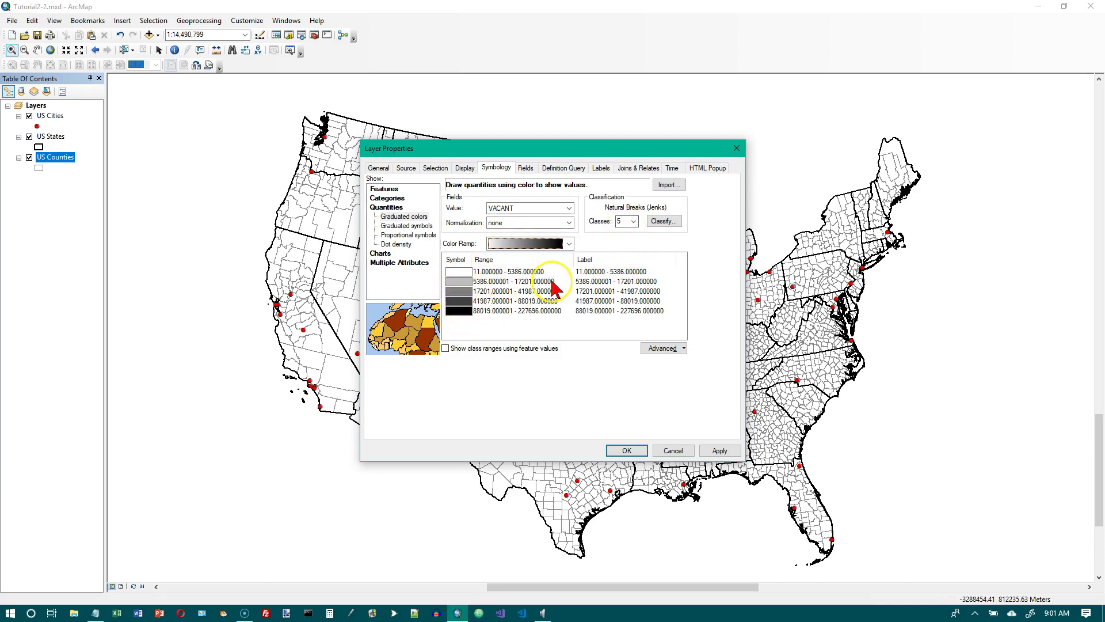
left_click(485, 275)
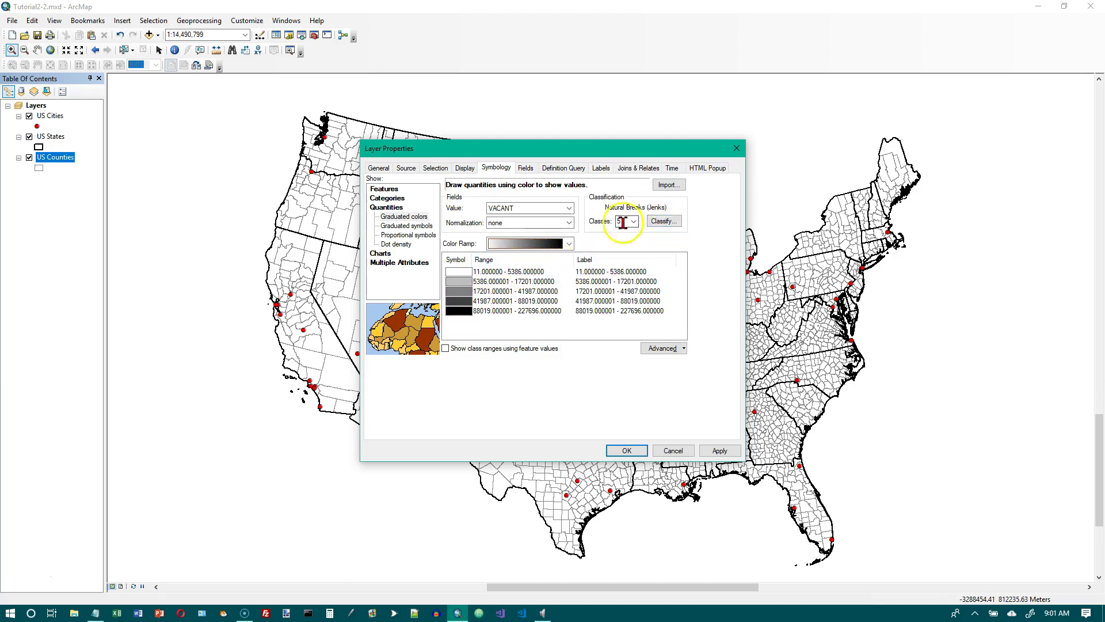
Classify VACANT by Quantile into 5 classes, breaking at 679, 1291, 2377, 5118, 227696
left_click(663, 224)
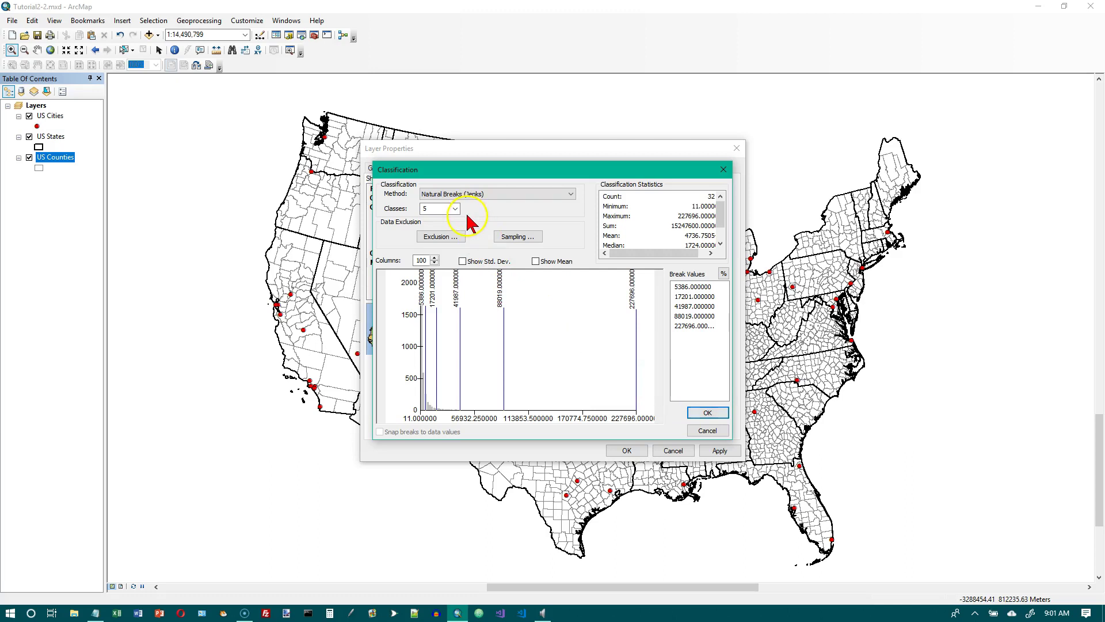
left_click(551, 195)
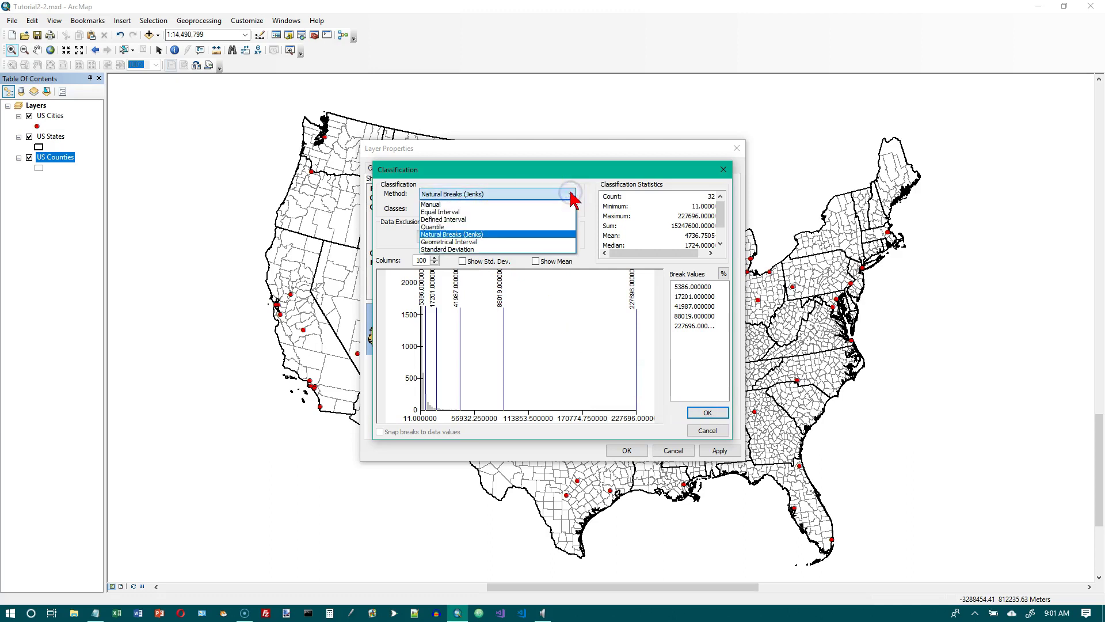
left_click(533, 227)
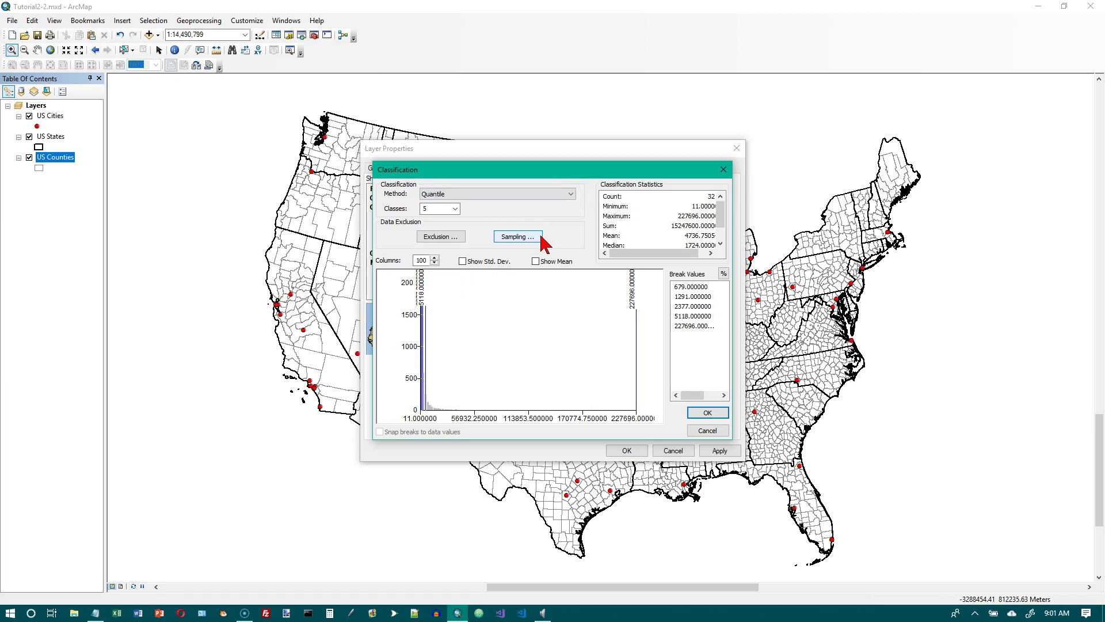
left_click(698, 413)
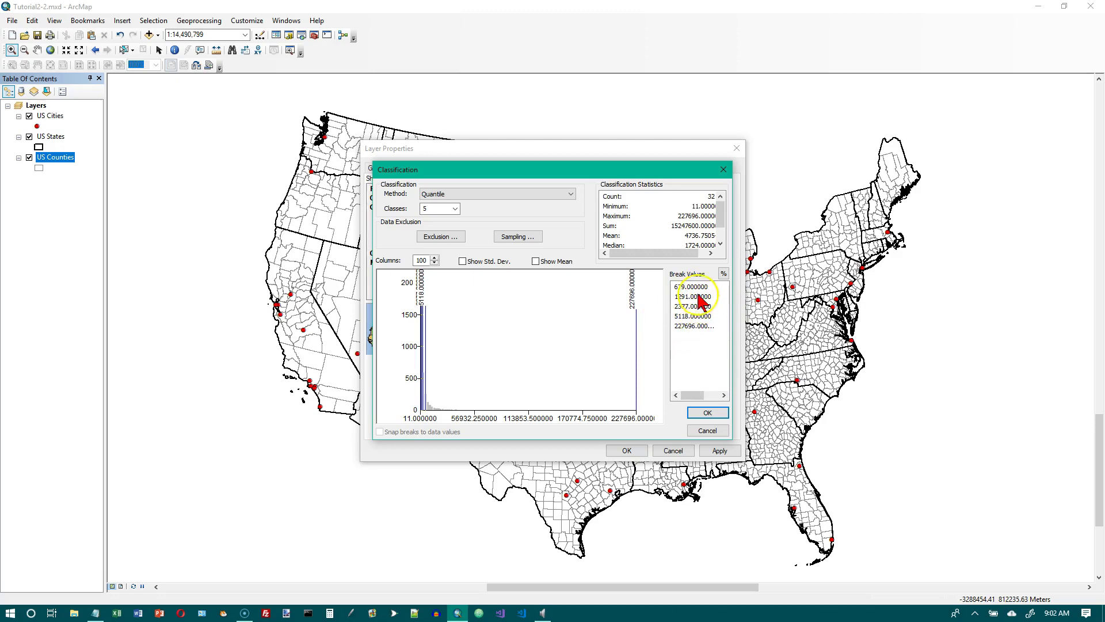
left_click(702, 412)
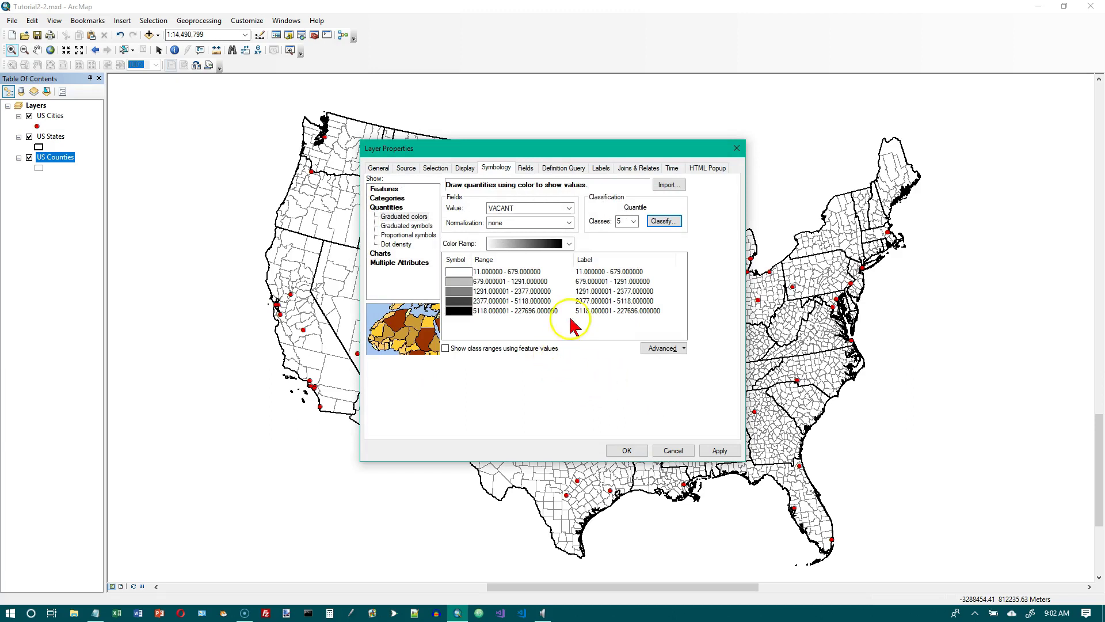
Format class labels with no decimals and thousands separators, then apply the gray symbology
left_click(594, 260)
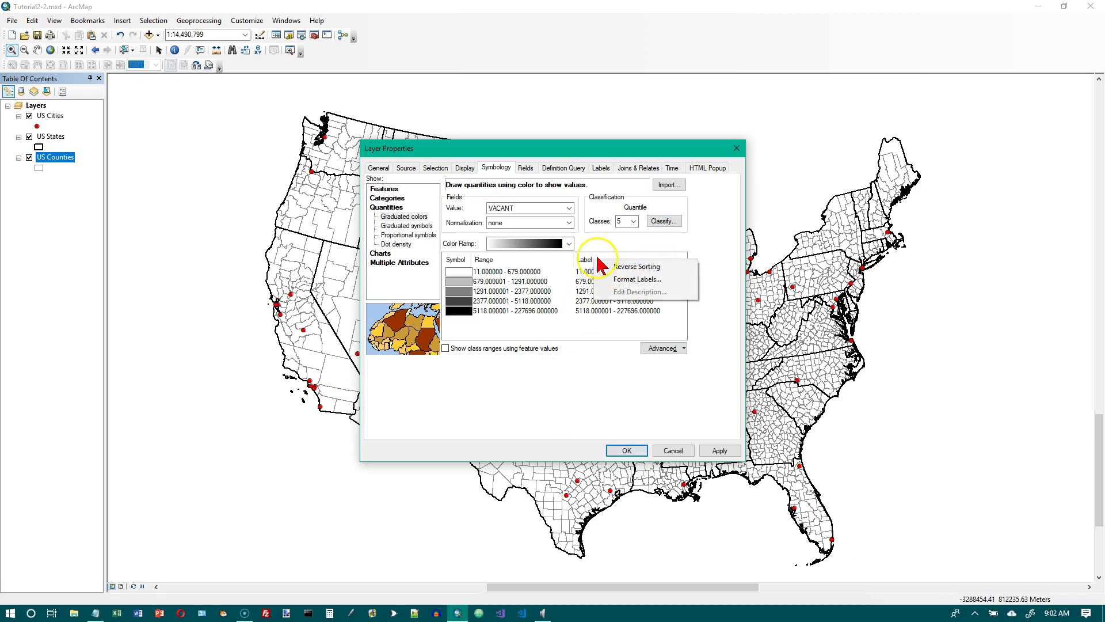
left_click(628, 281)
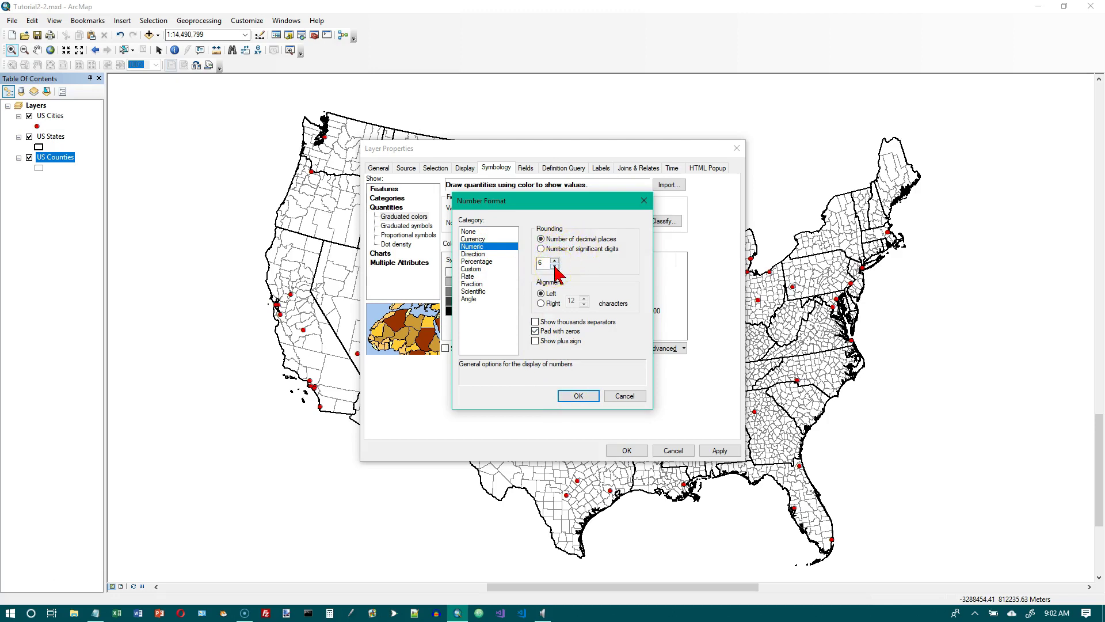
left_click(554, 266)
left_click(555, 265)
left_click(554, 266)
left_click(535, 322)
left_click(578, 396)
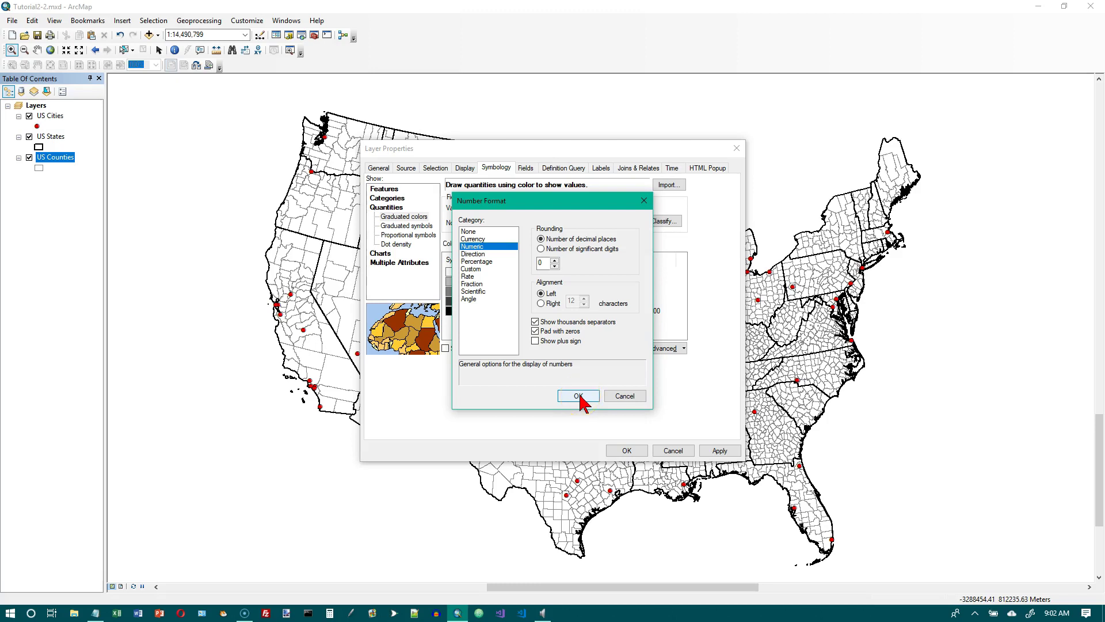
left_click(578, 395)
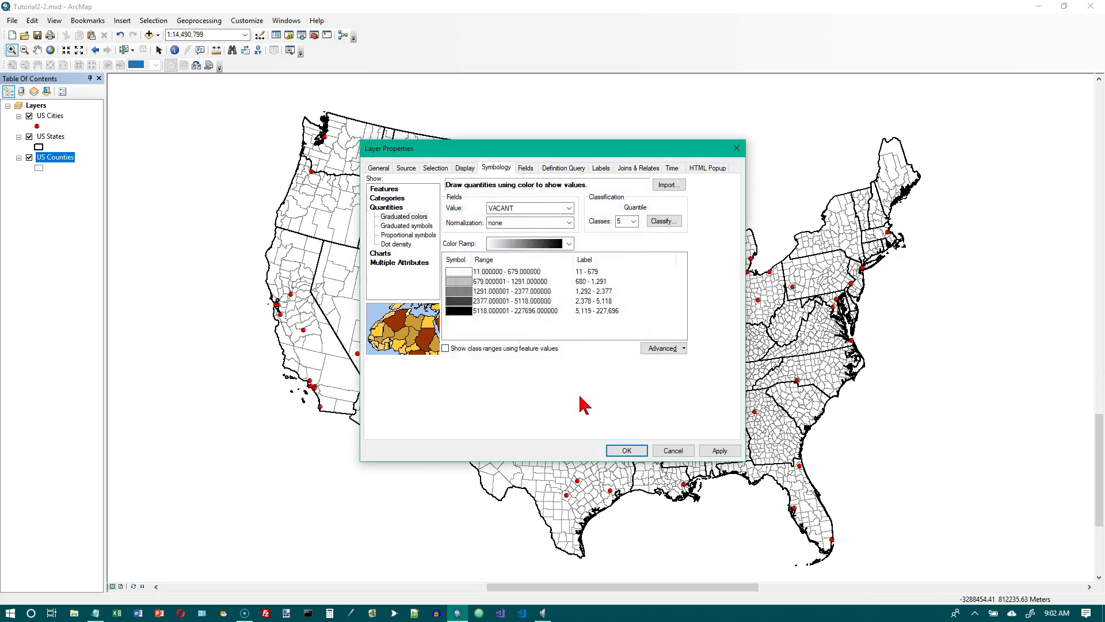
left_click(615, 452)
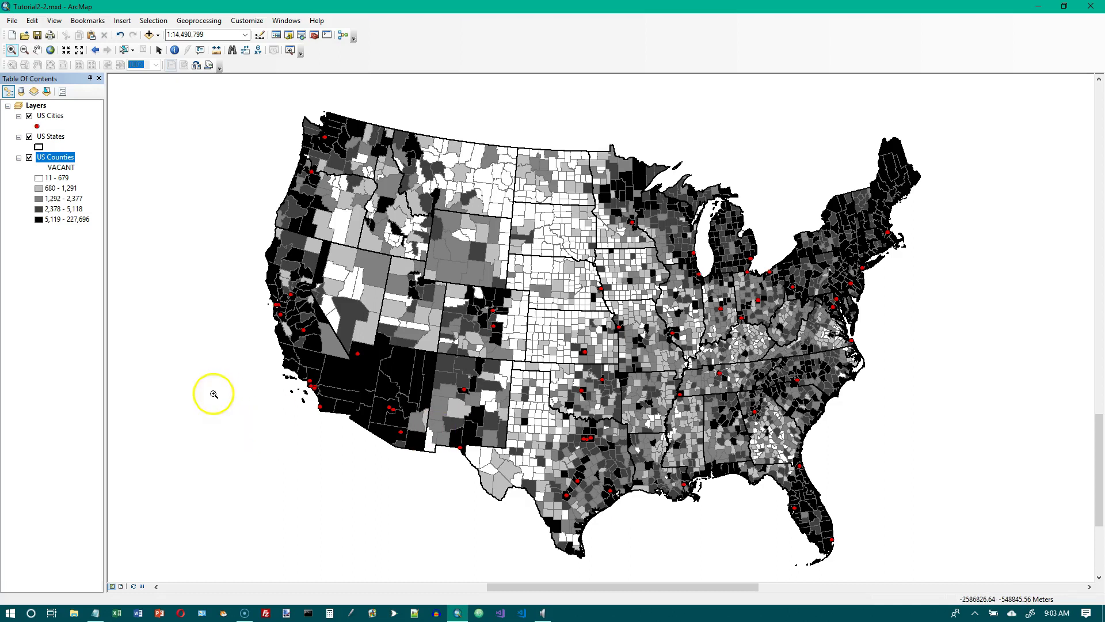
Give the US Cities layer graduated symbols on the POP2007 field
right_click(53, 116)
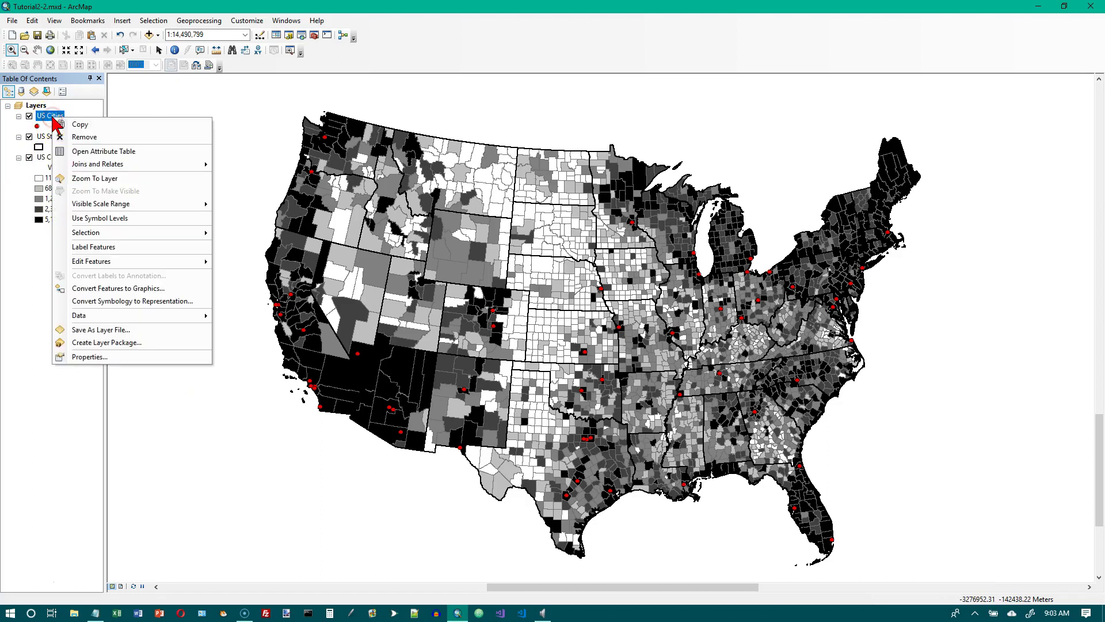
left_click(111, 357)
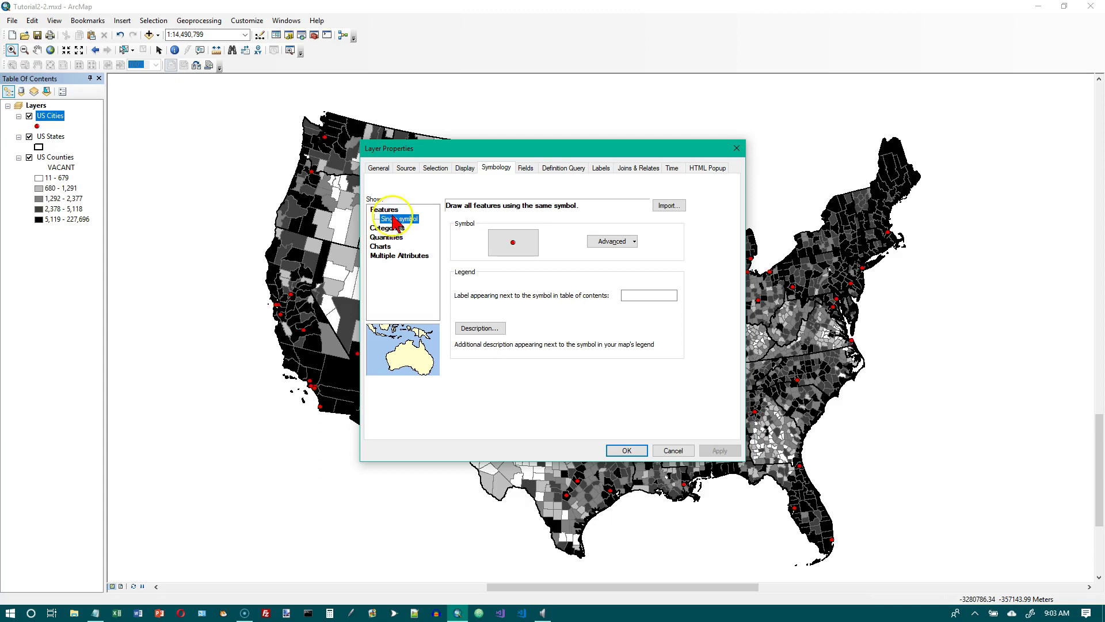
left_click(394, 238)
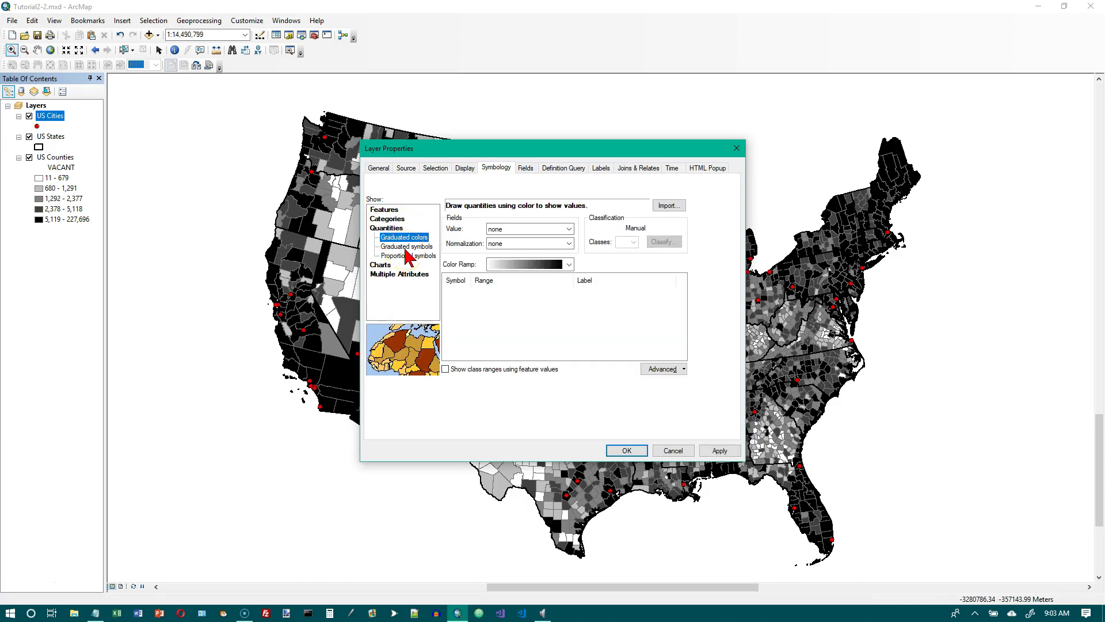
left_click(407, 247)
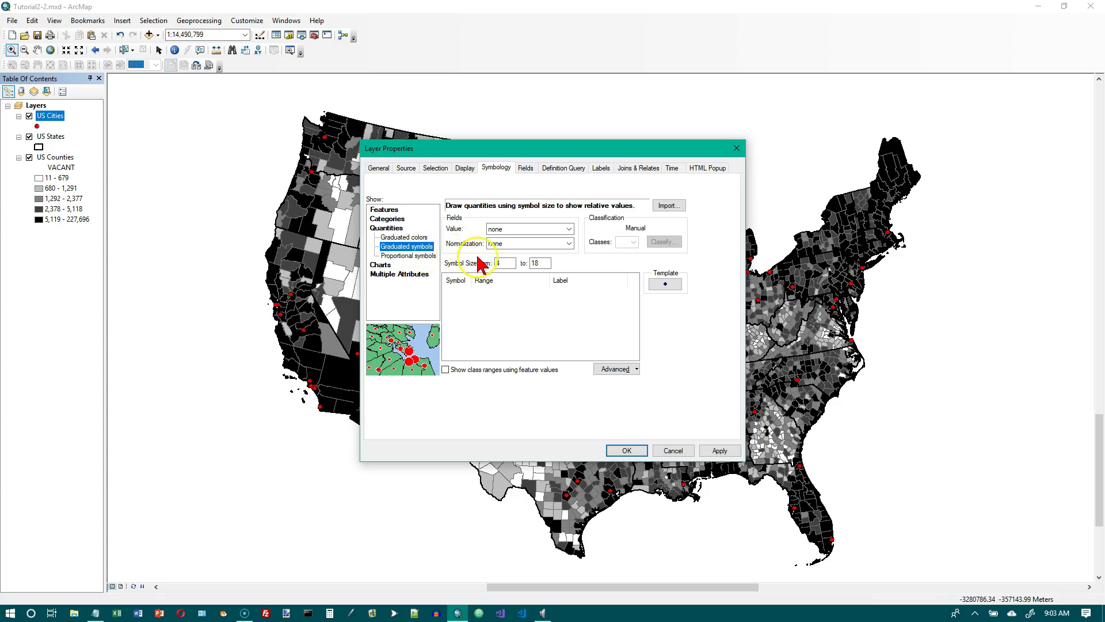
left_click(567, 229)
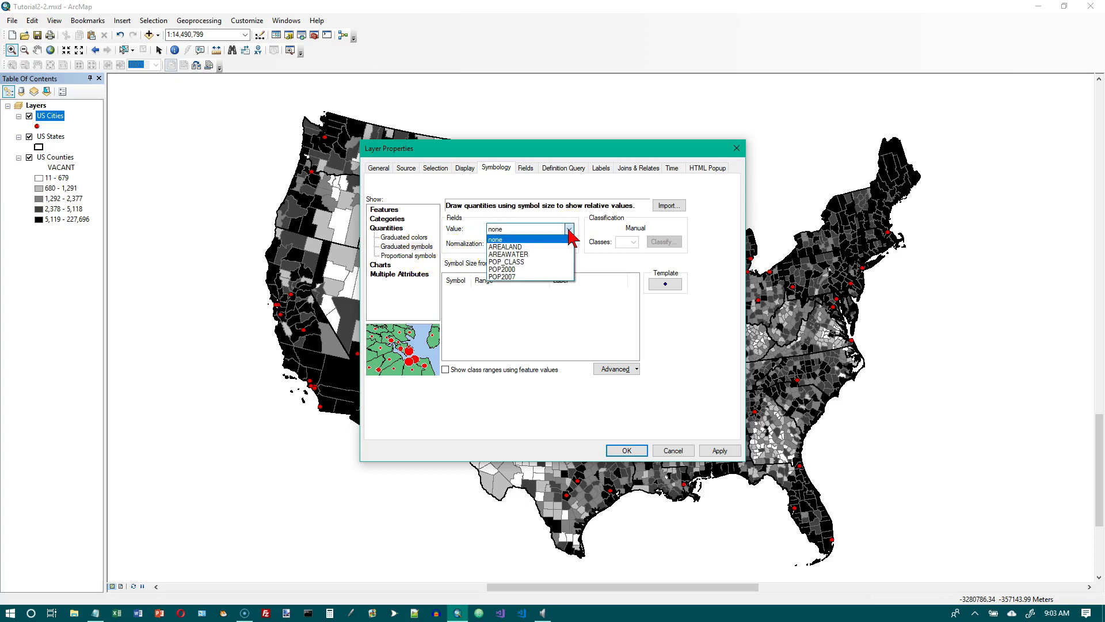
left_click(512, 276)
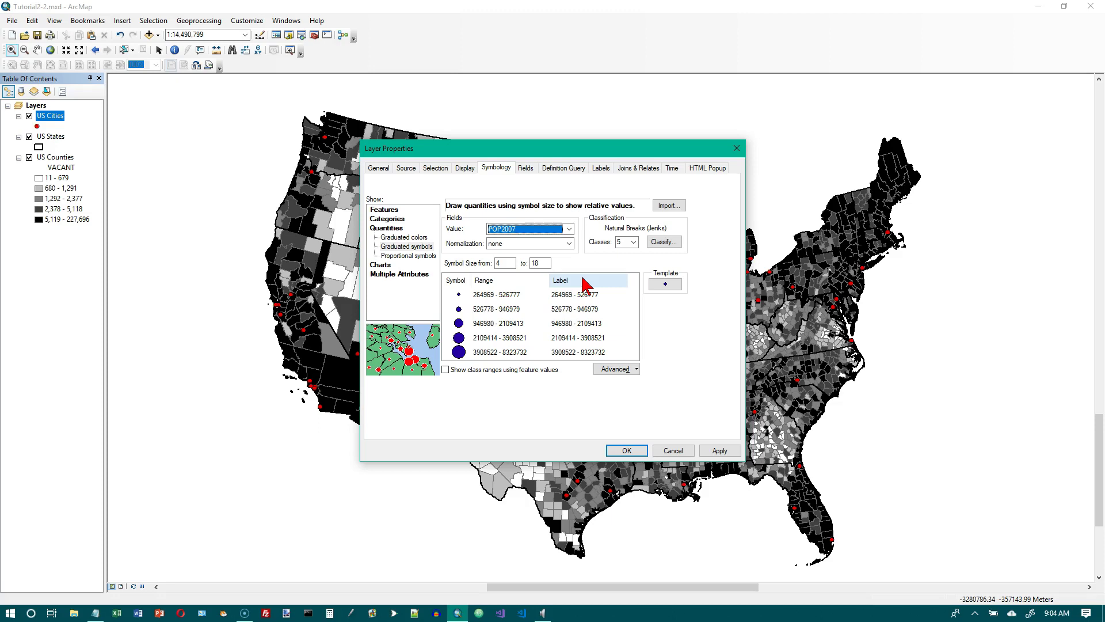
Set the city symbol template to a Mars Red Circle 2
left_click(665, 286)
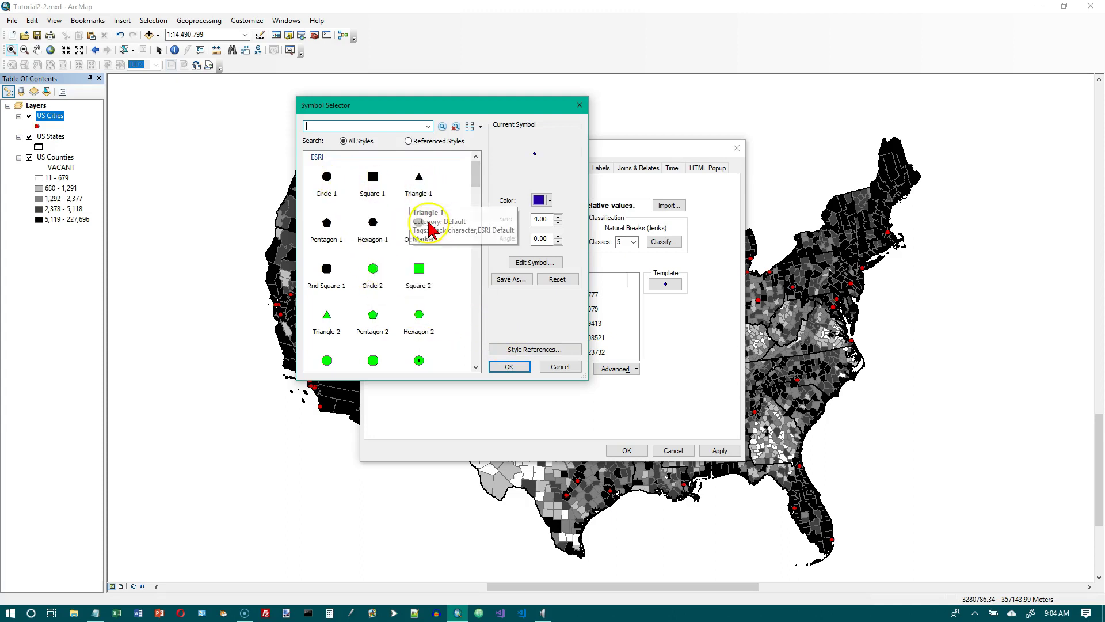
left_click(372, 271)
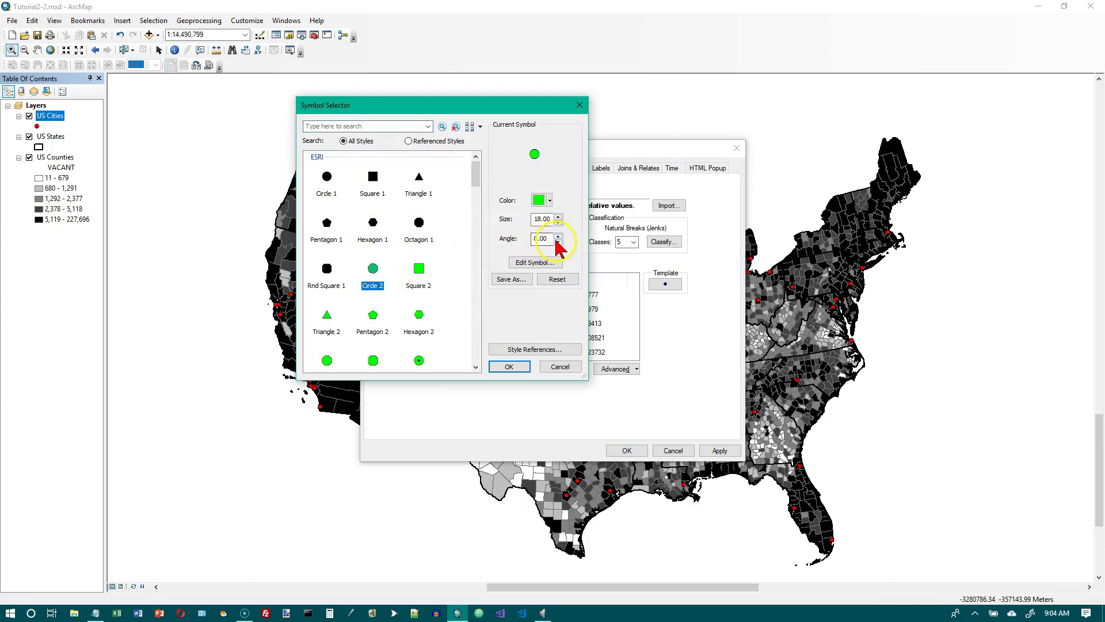
left_click(549, 201)
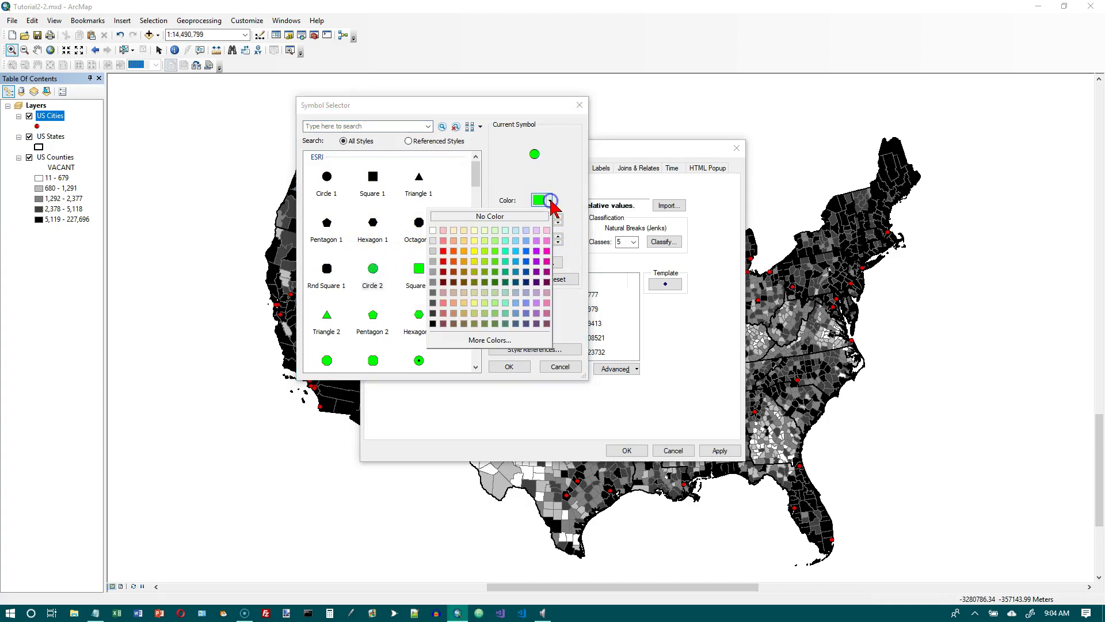
left_click(443, 251)
left_click(508, 367)
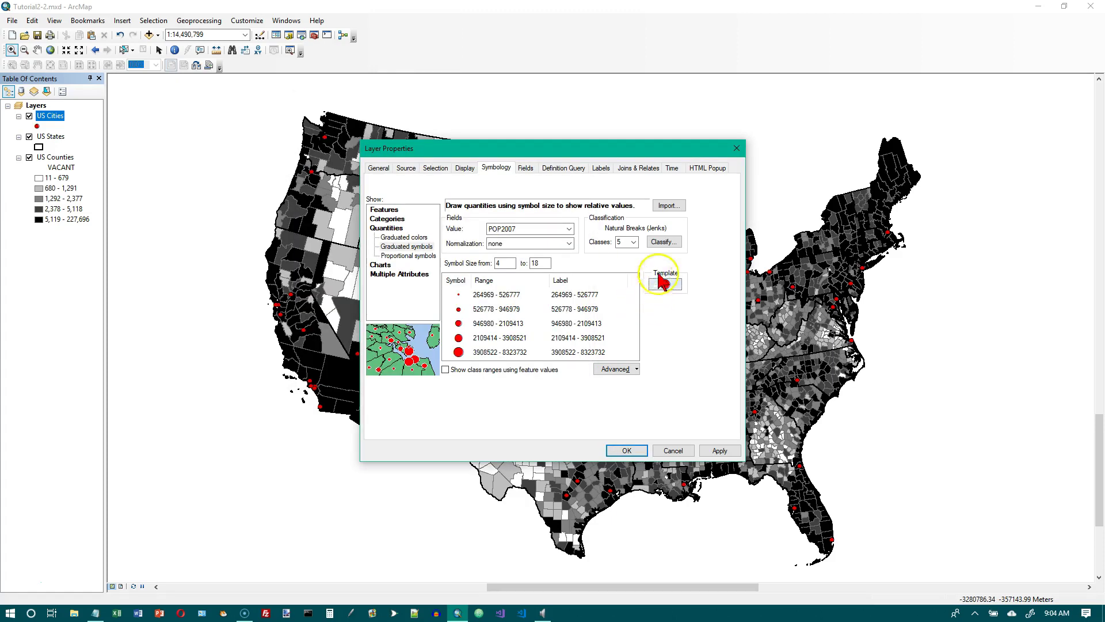
Classify POP2007 by Quantile into 5 classes, breaking at 384192, 475005, 591318, 852360, 8323732
left_click(663, 242)
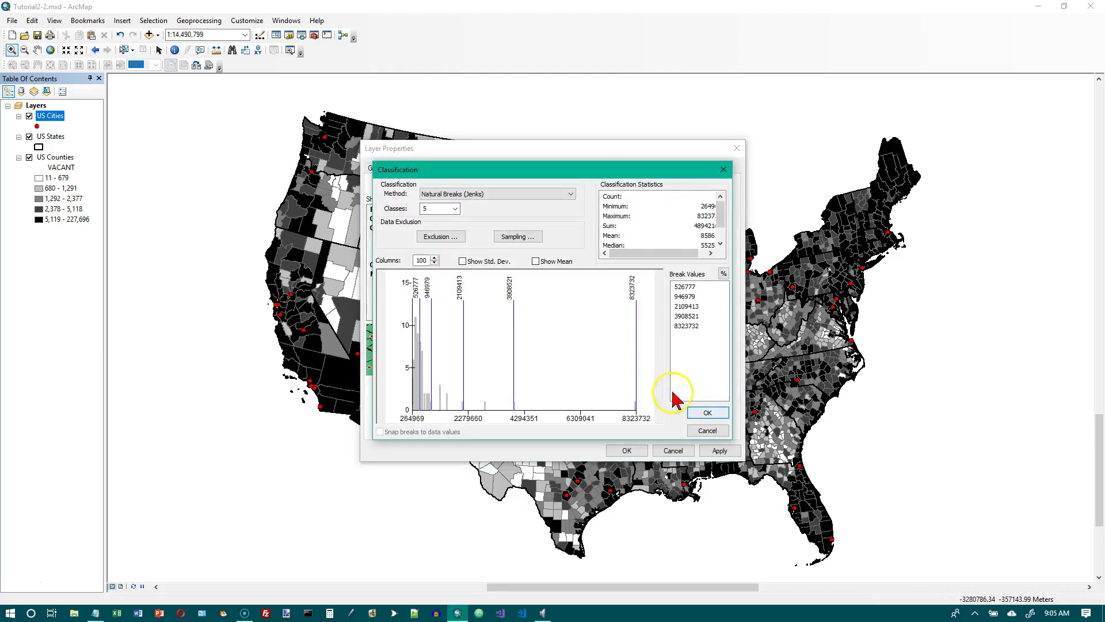
left_click(454, 209)
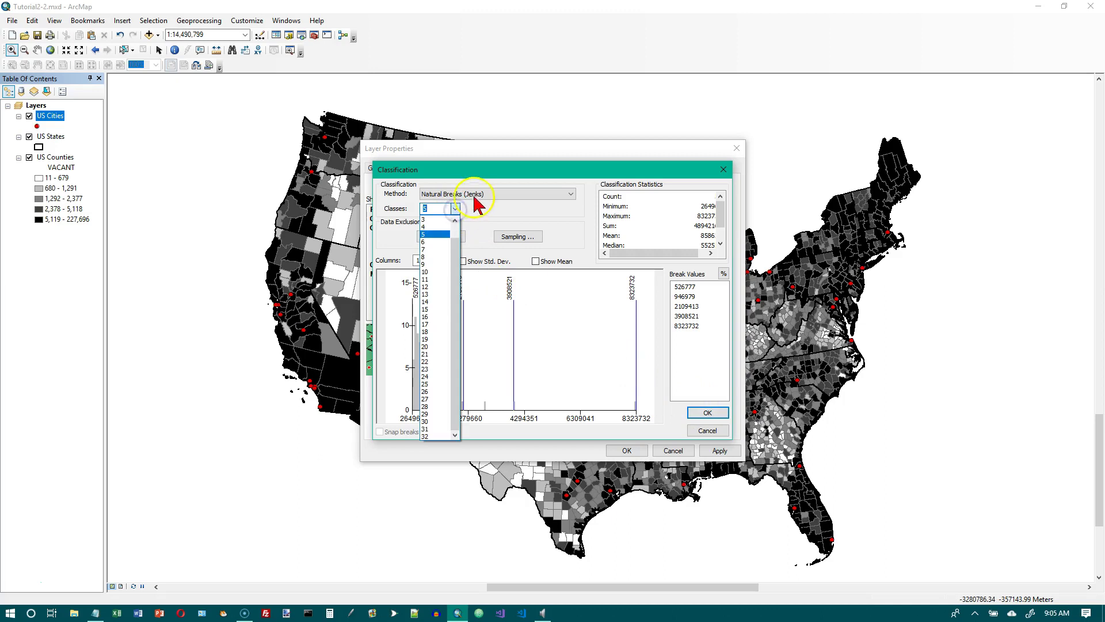
left_click(478, 195)
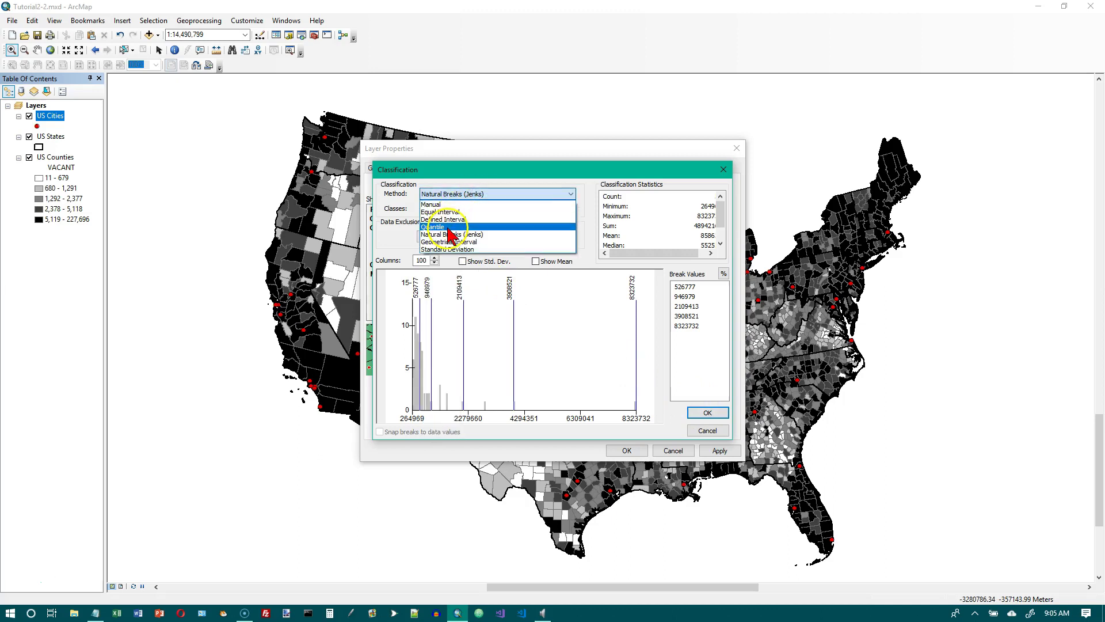
left_click(447, 229)
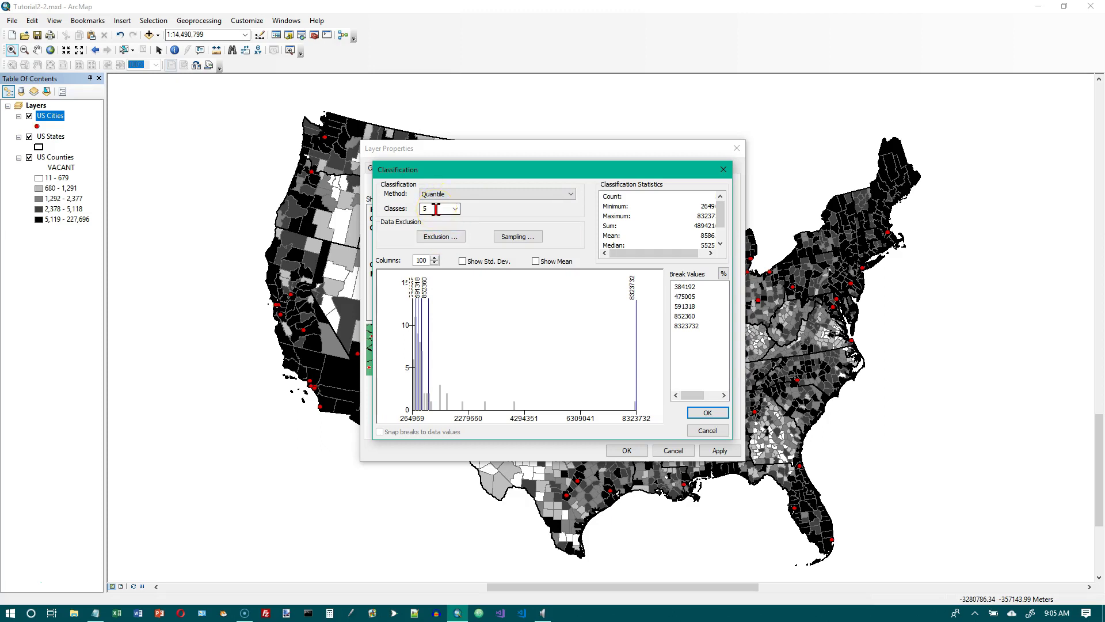
left_click(705, 414)
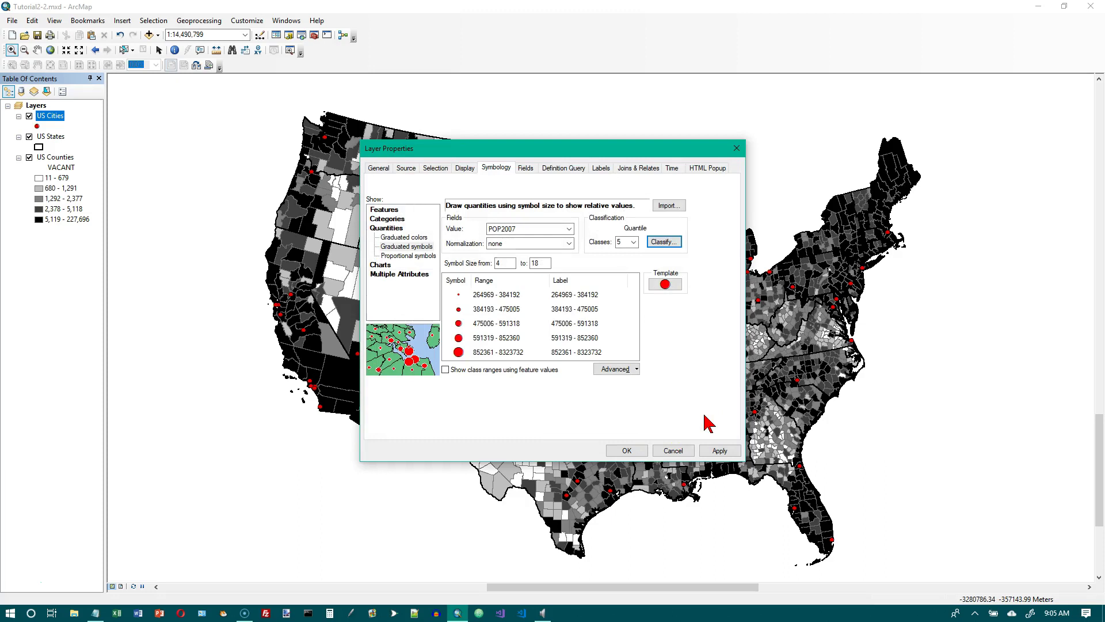
Format the US Cities class labels as Numeric with 0 decimal places and thousands separators
right_click(576, 284)
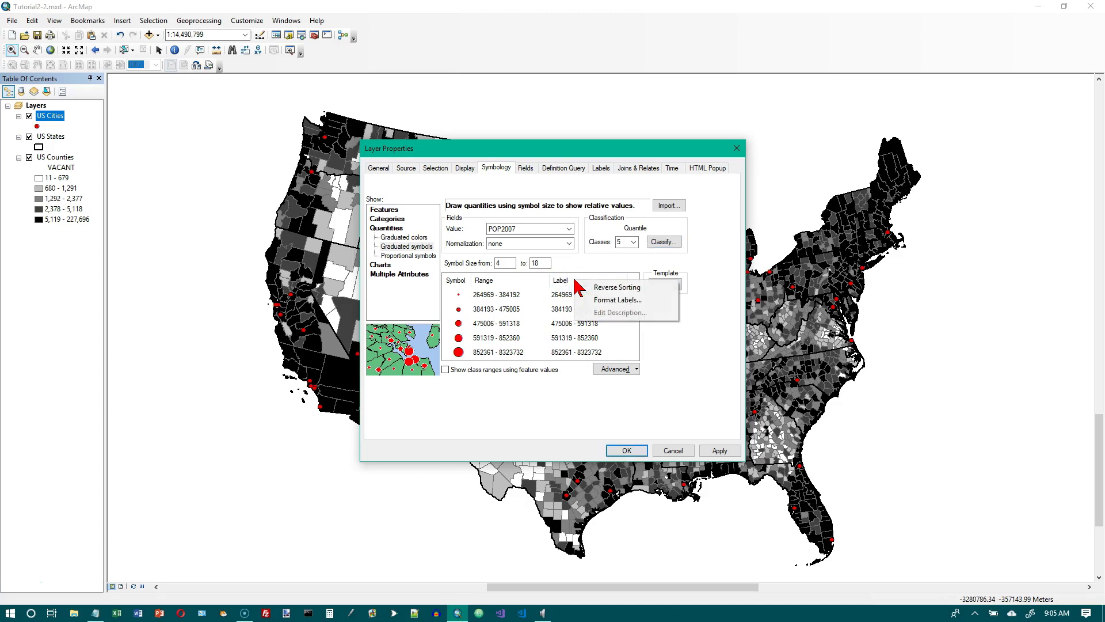
left_click(606, 301)
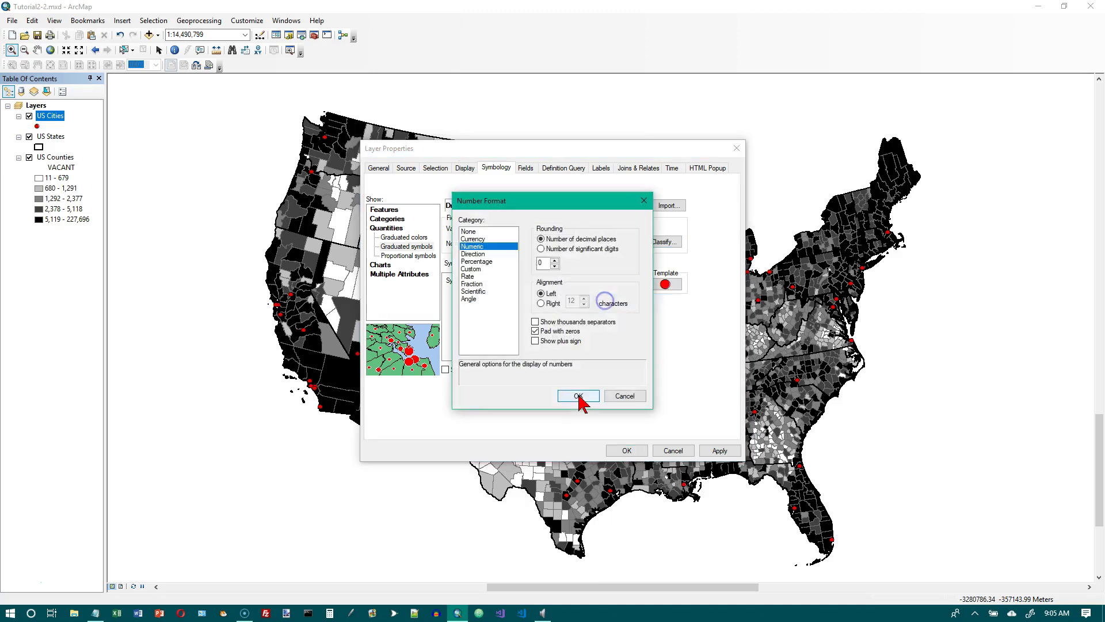
left_click(593, 403)
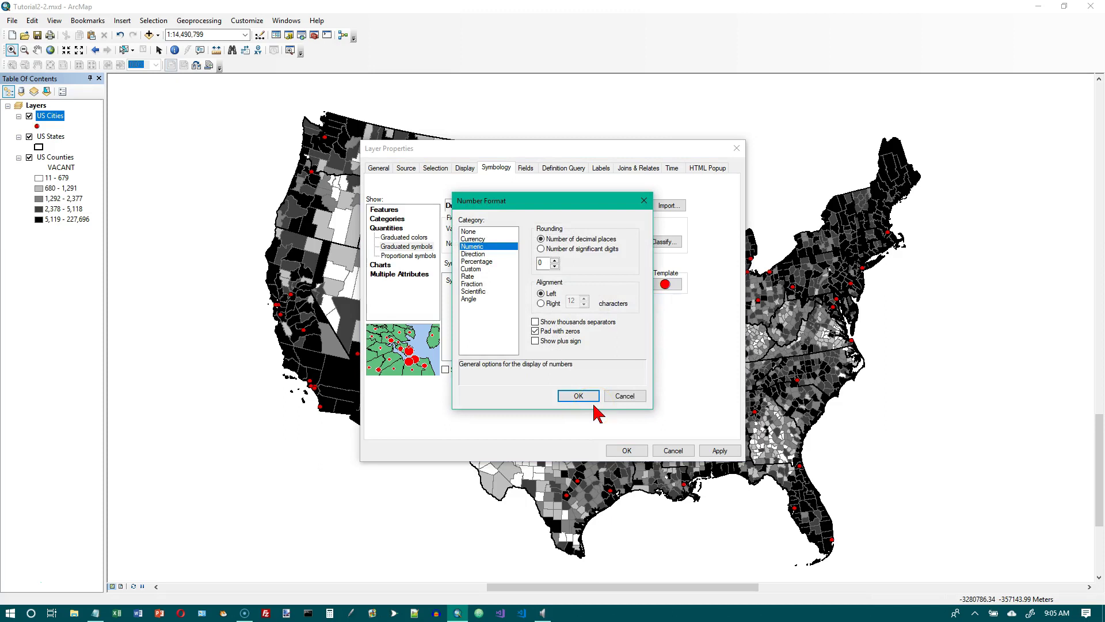
left_click(495, 247)
left_click(544, 264)
left_click(535, 322)
left_click(535, 331)
left_click(587, 396)
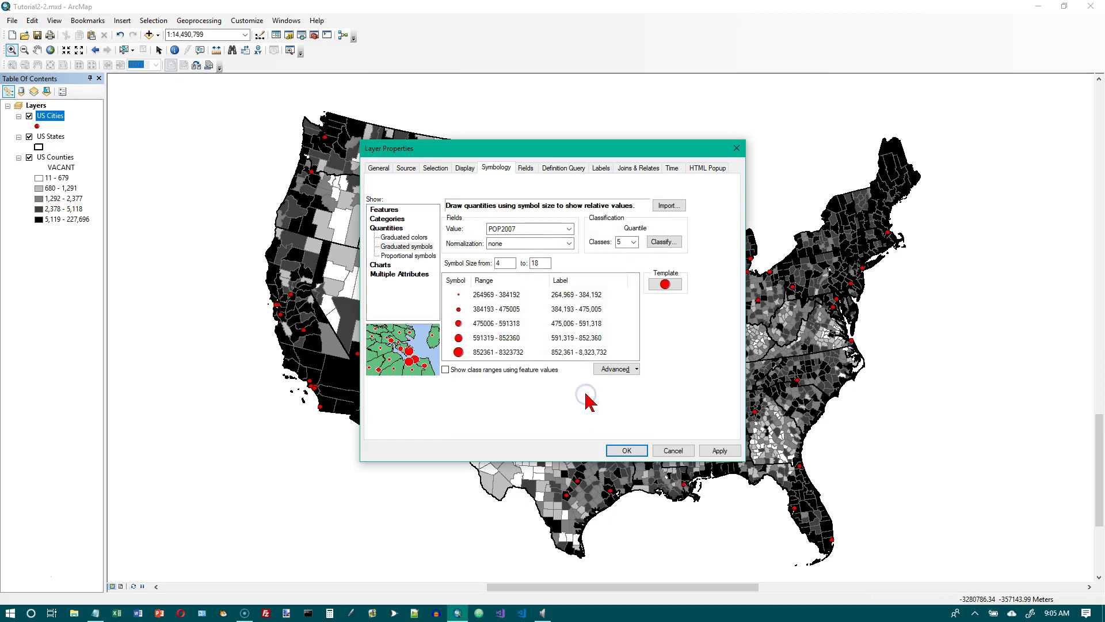
Apply the red graduated POP2007 city circles to the map and save the map document
left_click(619, 451)
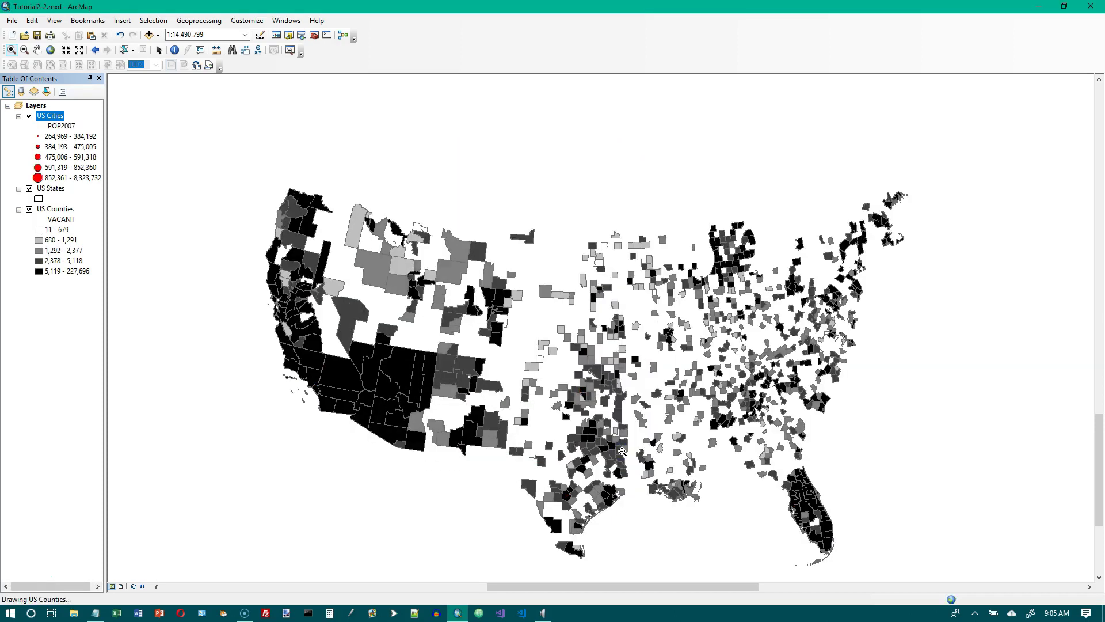
left_click(652, 464)
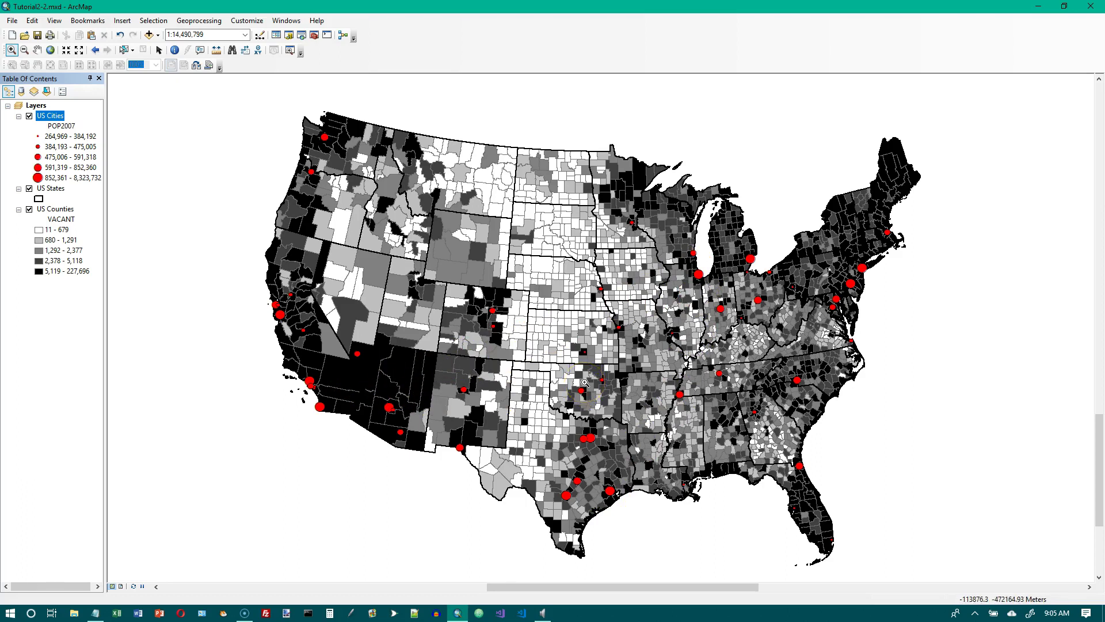
left_click(11, 22)
left_click(26, 64)
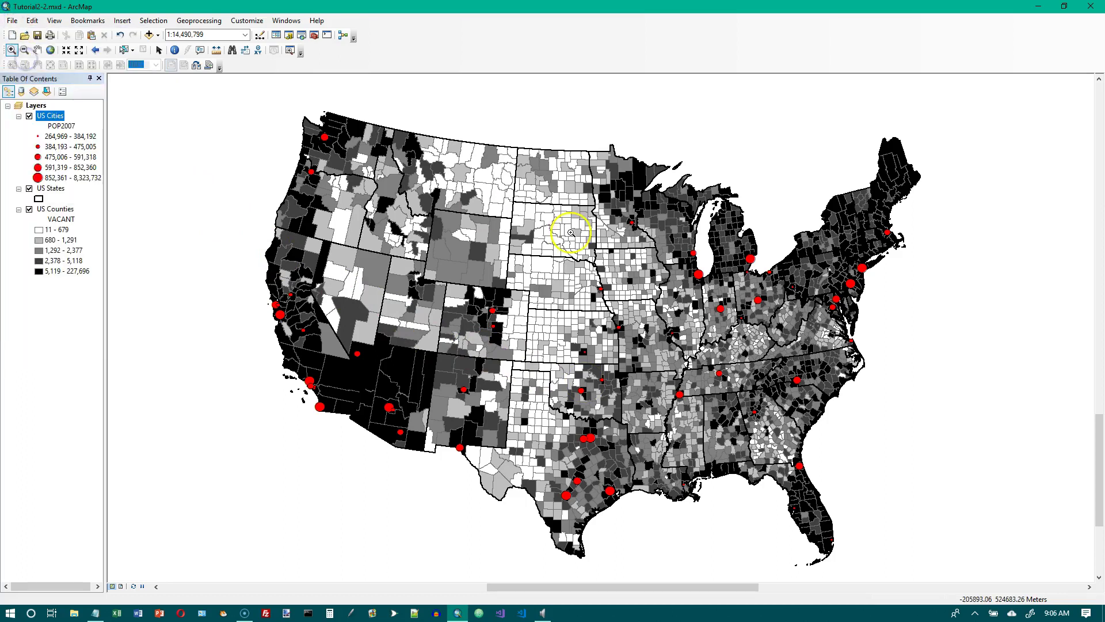